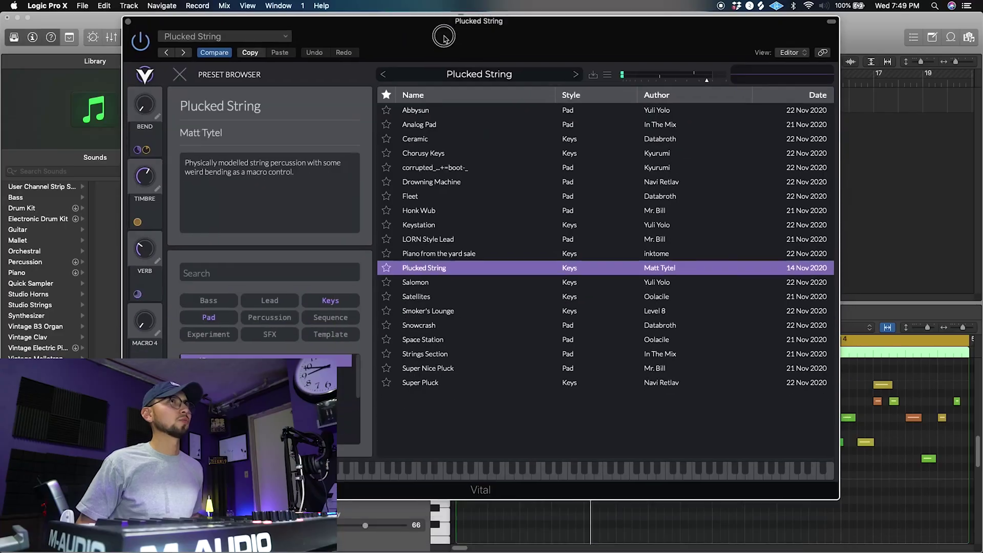
Step: Raise the Verb macro of Vital's Plucked String preset, then close the synth and adjust the track's volume
{"action": "left_click_drag", "start_coordinate": [474, 19], "coordinate": [474, 40]}
{"action": "left_click", "coordinate": [700, 101]}
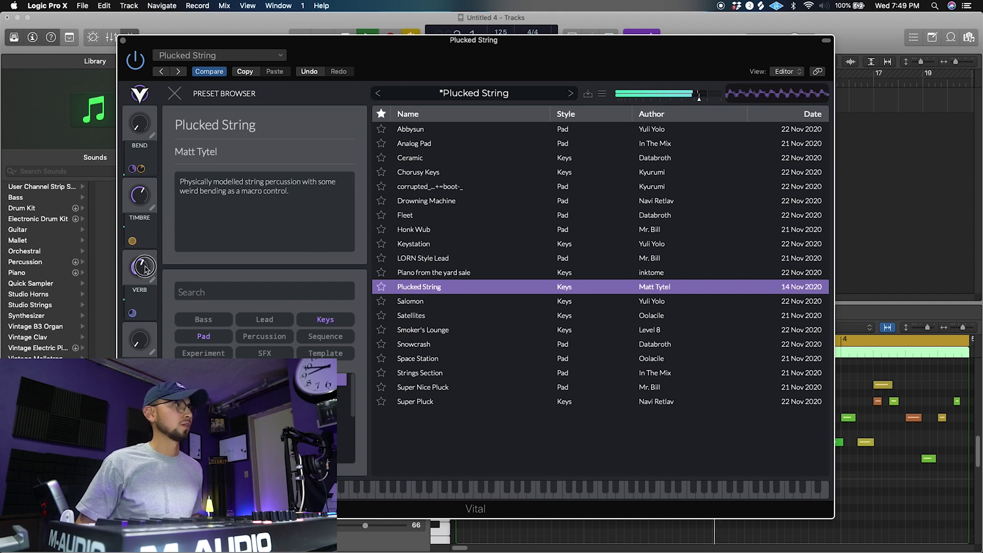
{"action": "left_click", "coordinate": [122, 40]}
{"action": "left_click", "coordinate": [431, 105]}
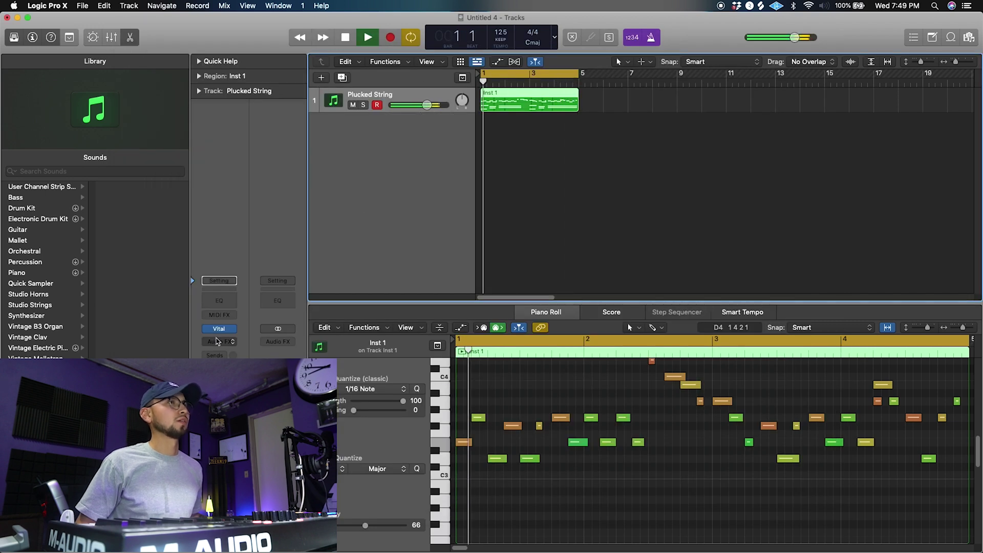
Step: Insert FabFilter Pro-Q 3 on the Plucked String track and load its Low Cut preset
{"action": "left_click", "coordinate": [233, 329]}
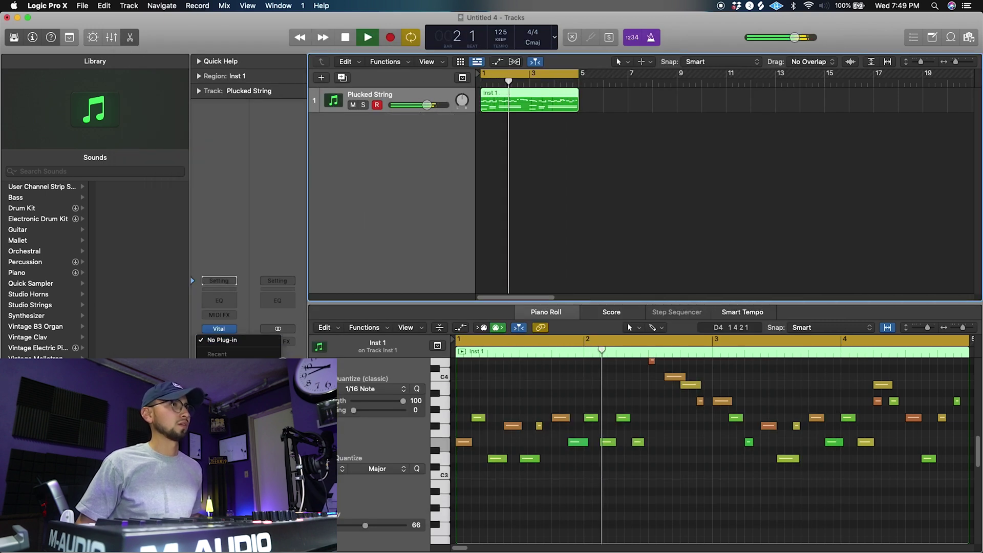
{"action": "left_click", "coordinate": [307, 354]}
{"action": "left_click", "coordinate": [629, 194]}
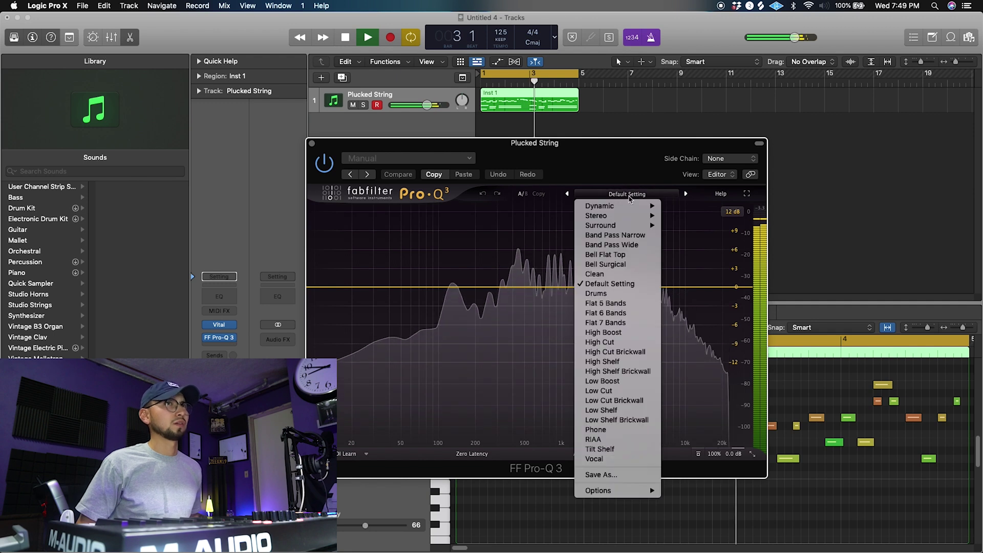
{"action": "mouse_move", "coordinate": [617, 395]}
{"action": "left_mouse_down"}
{"action": "mouse_move", "coordinate": [619, 250]}
{"action": "mouse_move", "coordinate": [618, 391]}
{"action": "left_mouse_up"}
{"action": "left_click", "coordinate": [617, 391]}
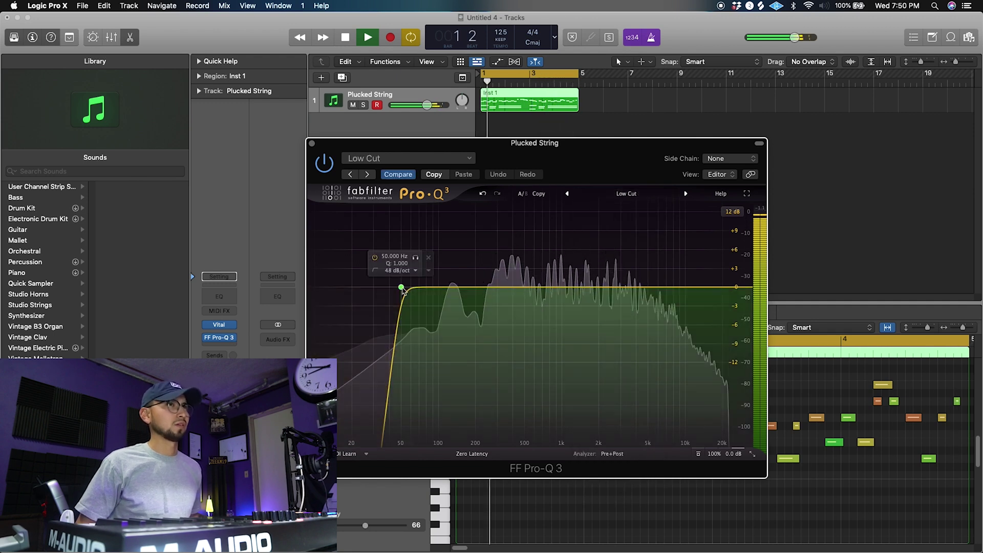
Step: Raise the low-cut frequency on the Plucked String EQ and add gentle cuts near 5.8 kHz, 1.5 kHz and in the low mids
{"action": "left_click_drag", "start_coordinate": [401, 284], "coordinate": [435, 282]}
{"action": "left_click_drag", "start_coordinate": [628, 285], "coordinate": [658, 311]}
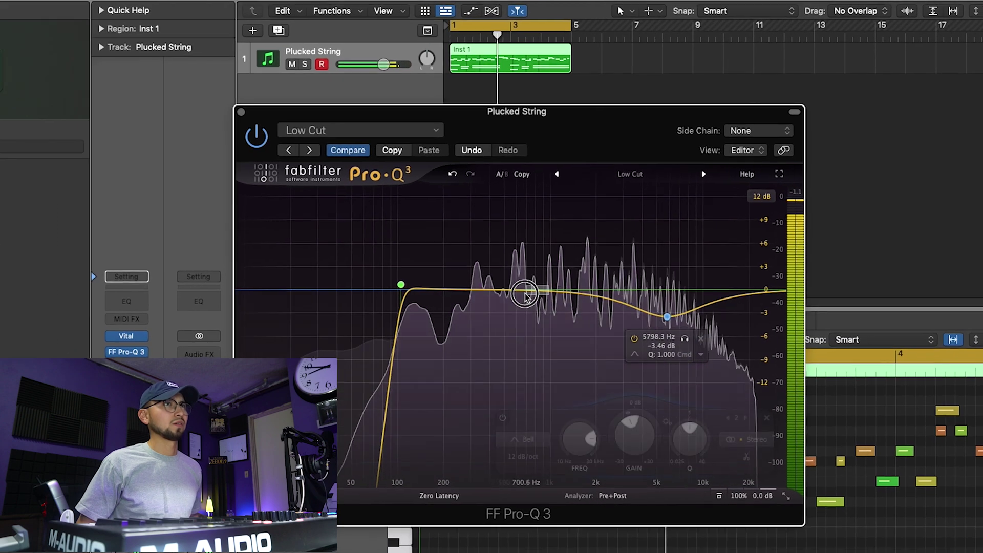
{"action": "left_click_drag", "start_coordinate": [524, 293], "coordinate": [486, 308]}
{"action": "left_click_drag", "start_coordinate": [548, 298], "coordinate": [573, 305]}
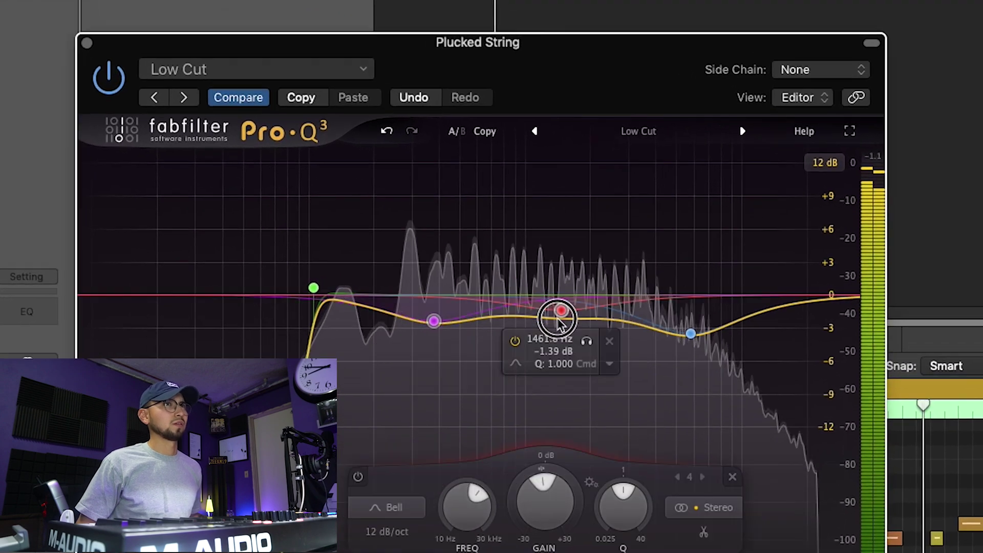
{"action": "left_click_drag", "start_coordinate": [434, 321], "coordinate": [414, 321]}
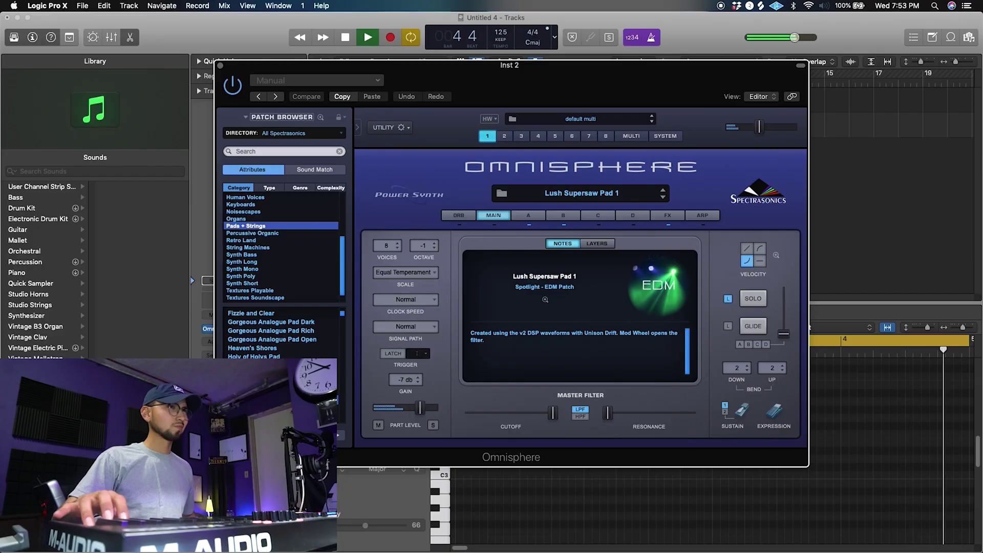
Step: Close Omnisphere, lower the Inst 2 track's volume and record its four-bar part
{"action": "left_click", "coordinate": [220, 66]}
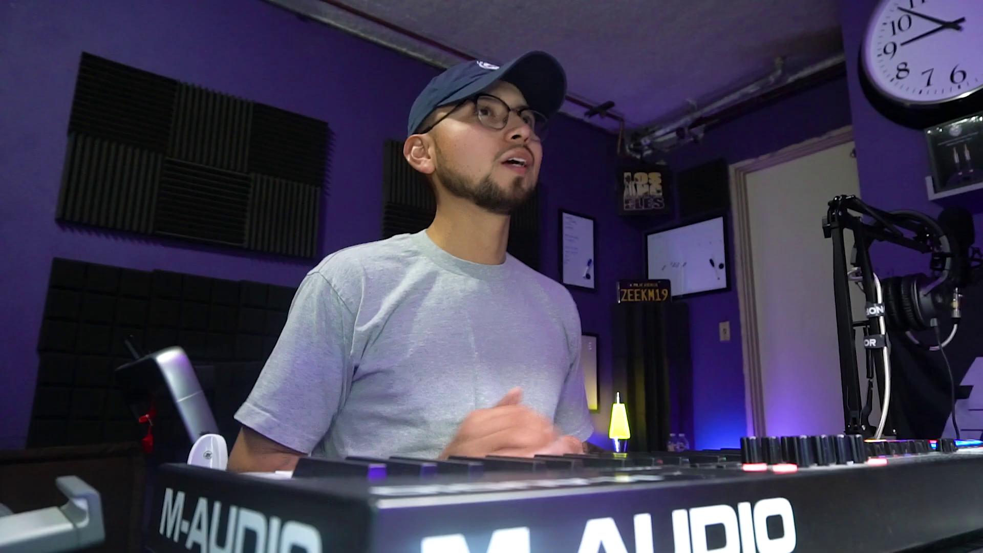
{"action": "left_click_drag", "start_coordinate": [432, 130], "coordinate": [423, 150]}
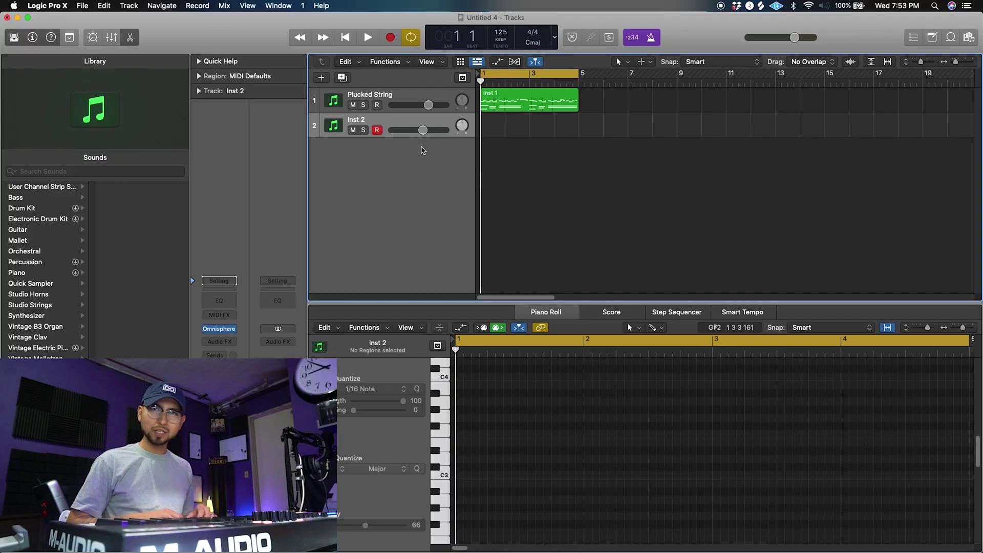
{"action": "key", "text": "r"}
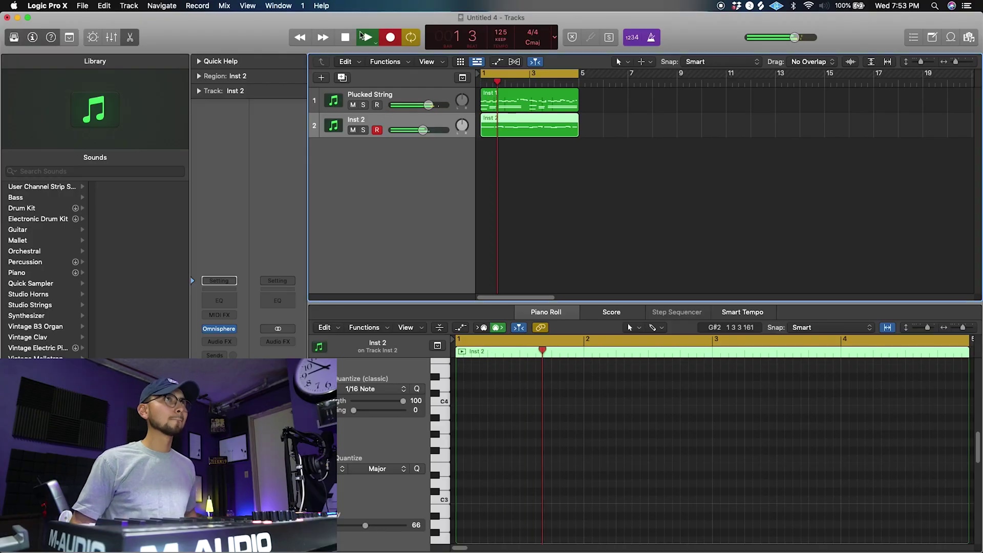
{"action": "left_click", "coordinate": [361, 36]}
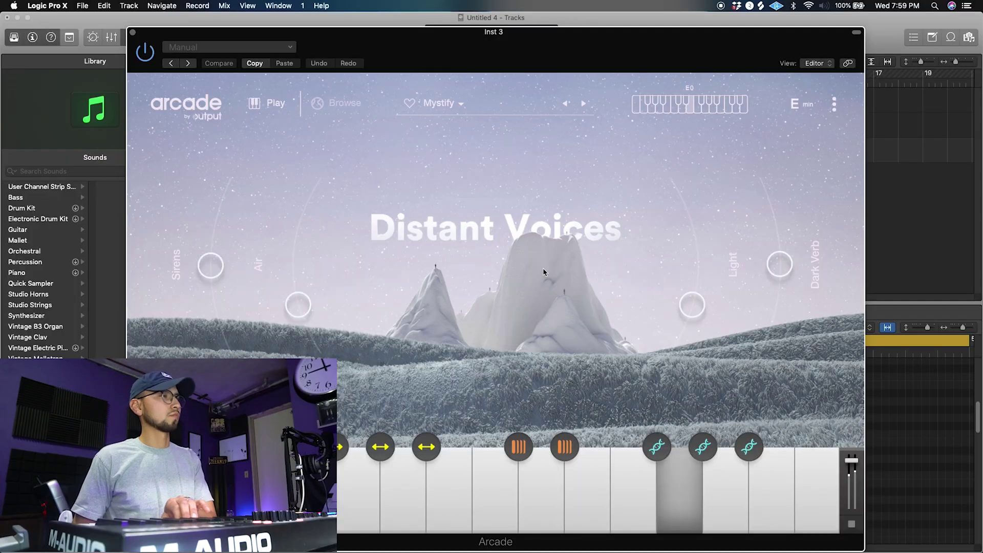
Step: Open the Mystify vocal sample's editor in Arcade, switch to the Forevermore kit and close the plug-in
{"action": "left_click", "coordinate": [672, 525]}
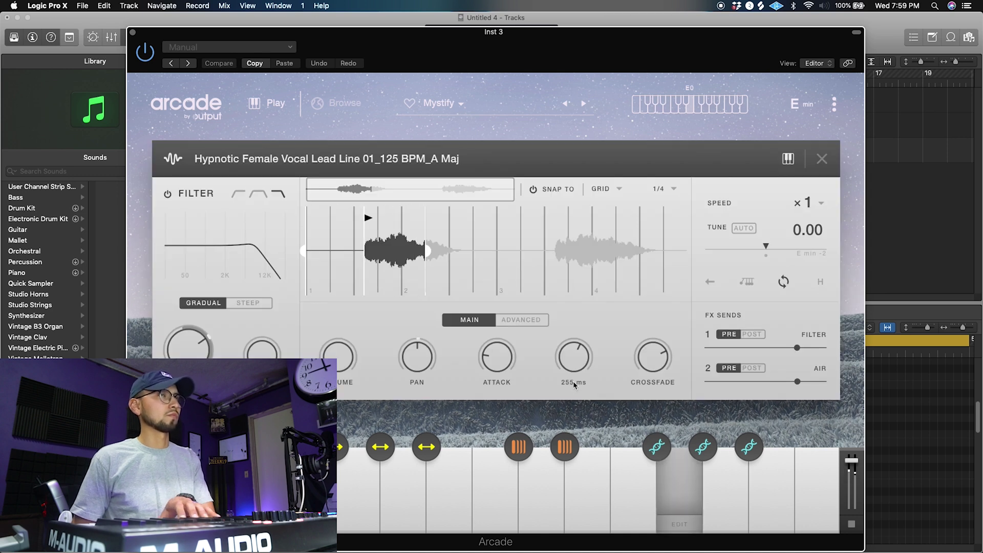
{"action": "left_click", "coordinate": [584, 105]}
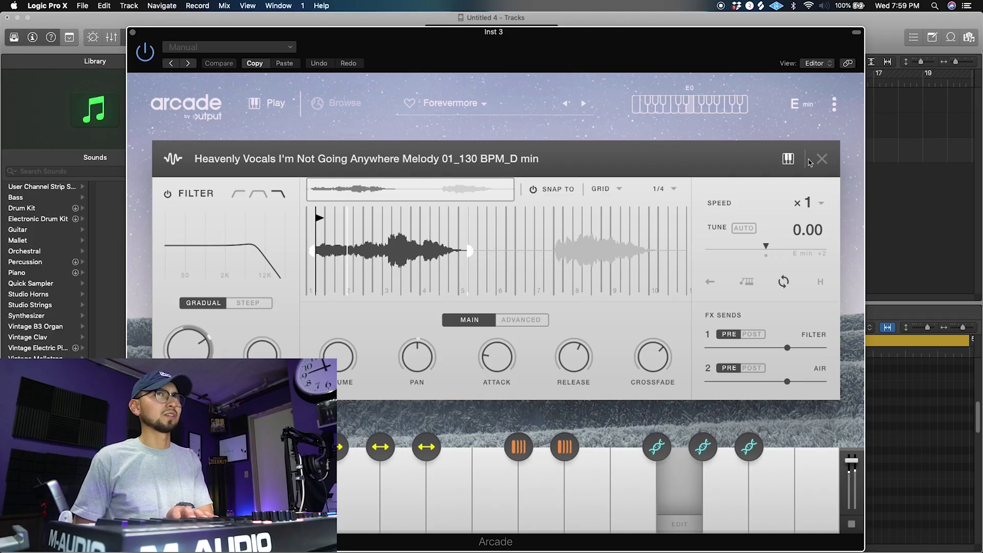
{"action": "left_click", "coordinate": [819, 161]}
{"action": "left_click", "coordinate": [132, 33]}
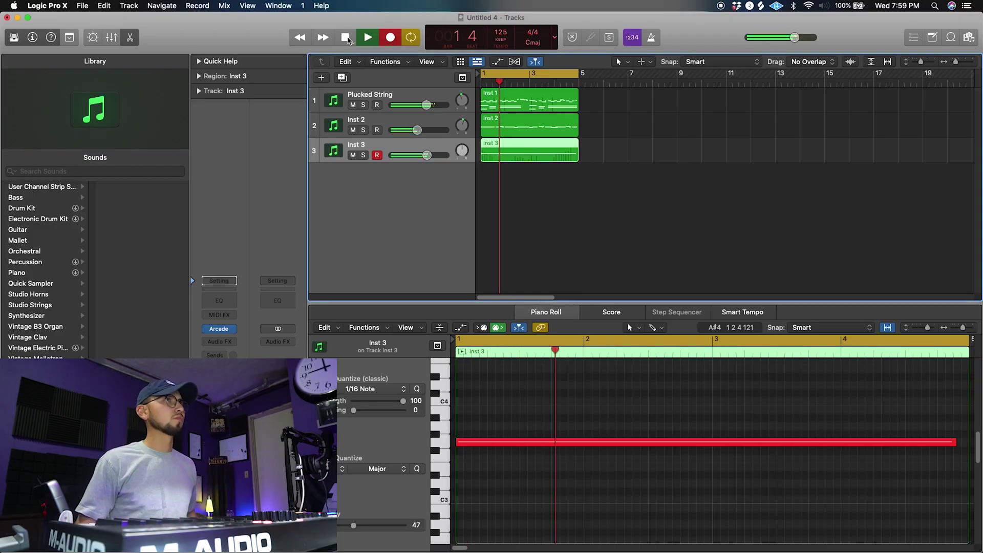
Step: Set the recorded Inst 3 note's velocity to 127 and lower the track's volume to about -2.8 dB
{"action": "left_click", "coordinate": [554, 403]}
{"action": "key", "text": "space"}
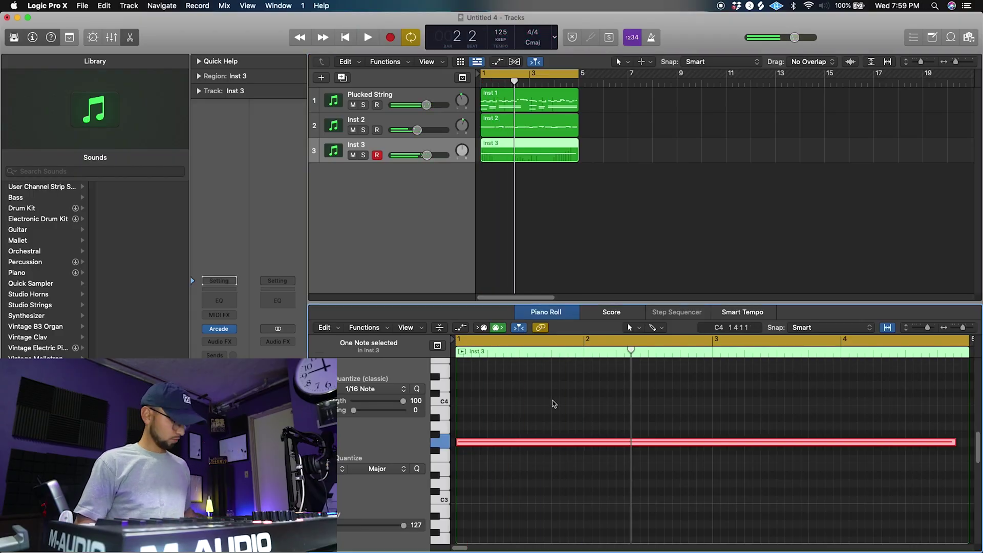
{"action": "left_click_drag", "start_coordinate": [430, 156], "coordinate": [428, 156]}
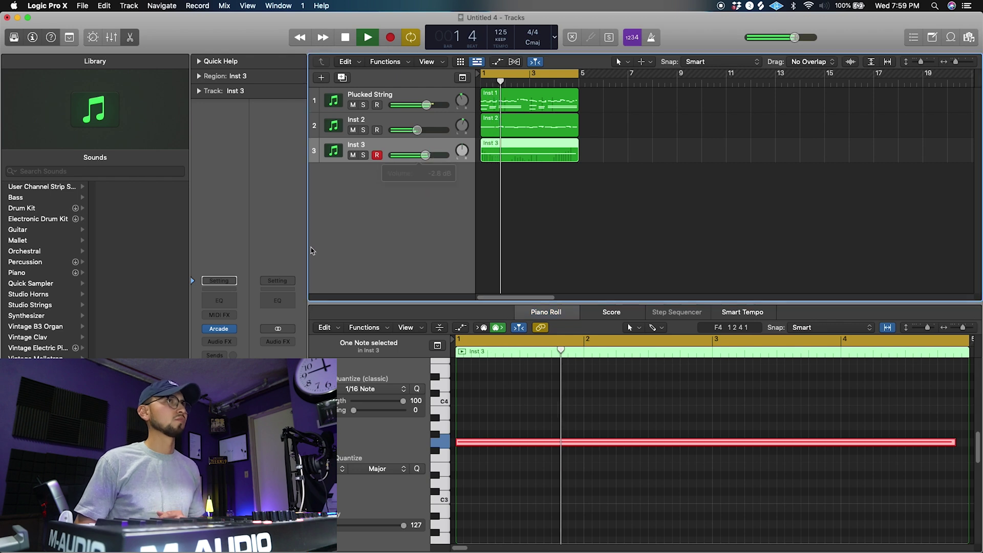
Step: Show the Arcade window for Inst 3 and raise its Dark Verb macro
{"action": "key", "text": "v"}
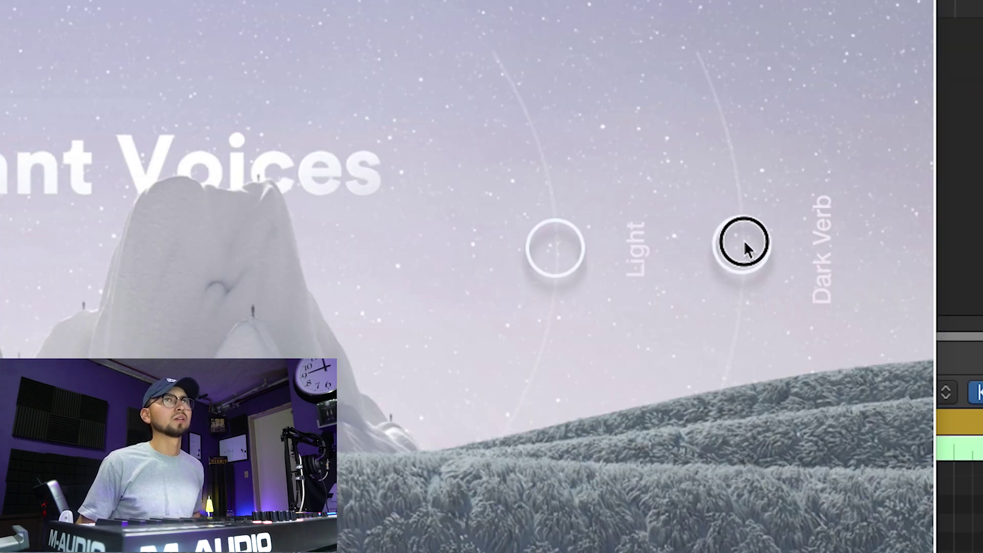
{"action": "left_click_drag", "start_coordinate": [745, 249], "coordinate": [738, 196]}
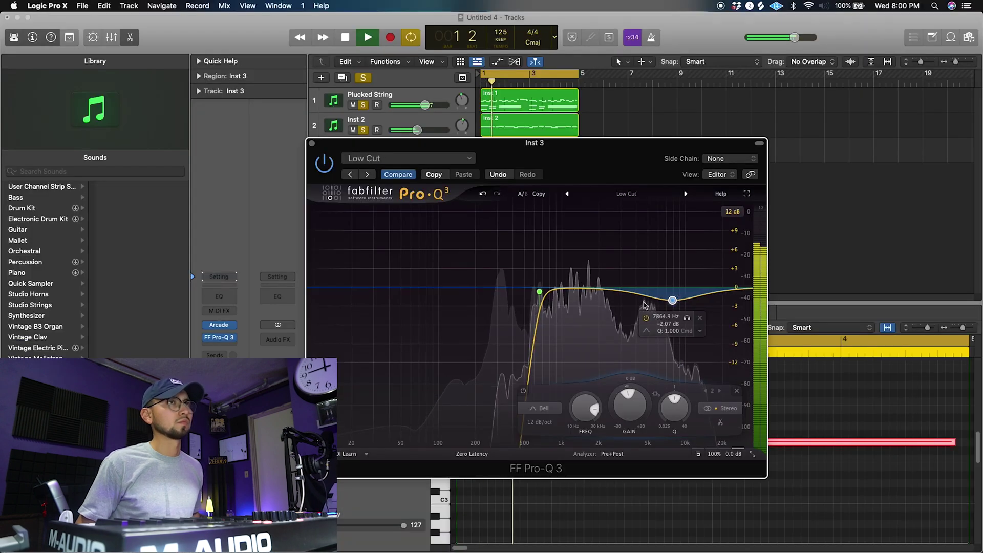
Step: Replace the low-cut curve on the Inst 3 EQ with the Band Pass Narrow preset
{"action": "left_click_drag", "start_coordinate": [598, 285], "coordinate": [591, 298]}
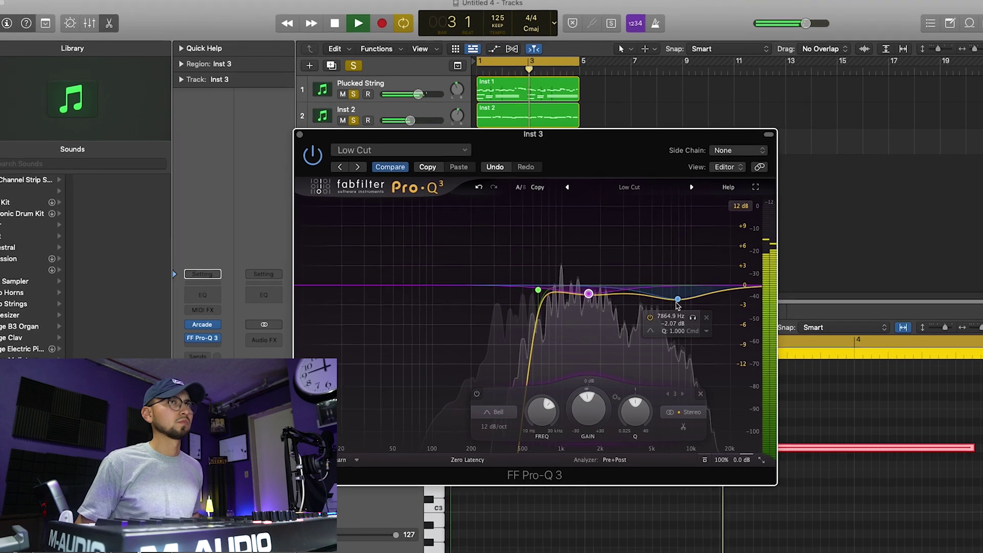
{"action": "left_click", "coordinate": [624, 194]}
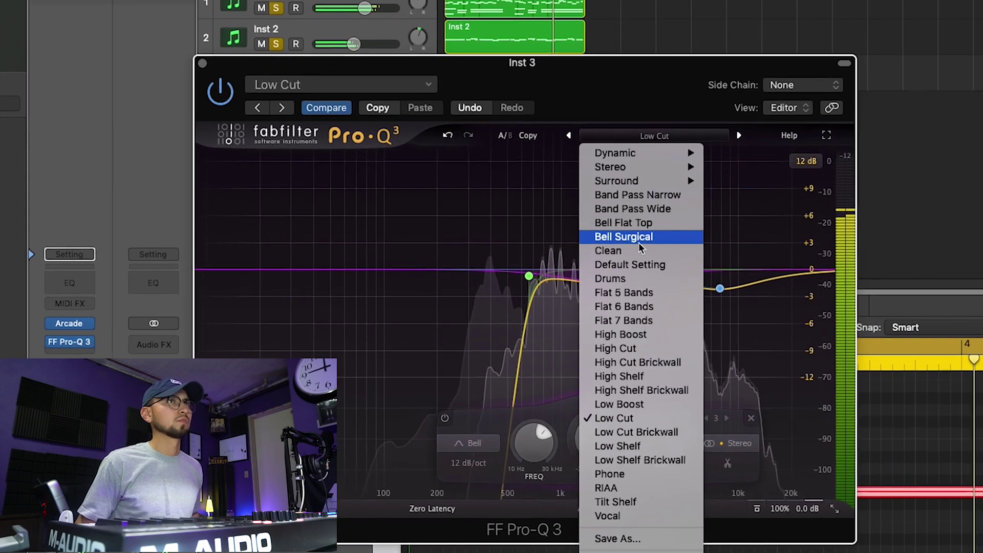
{"action": "left_click", "coordinate": [640, 204]}
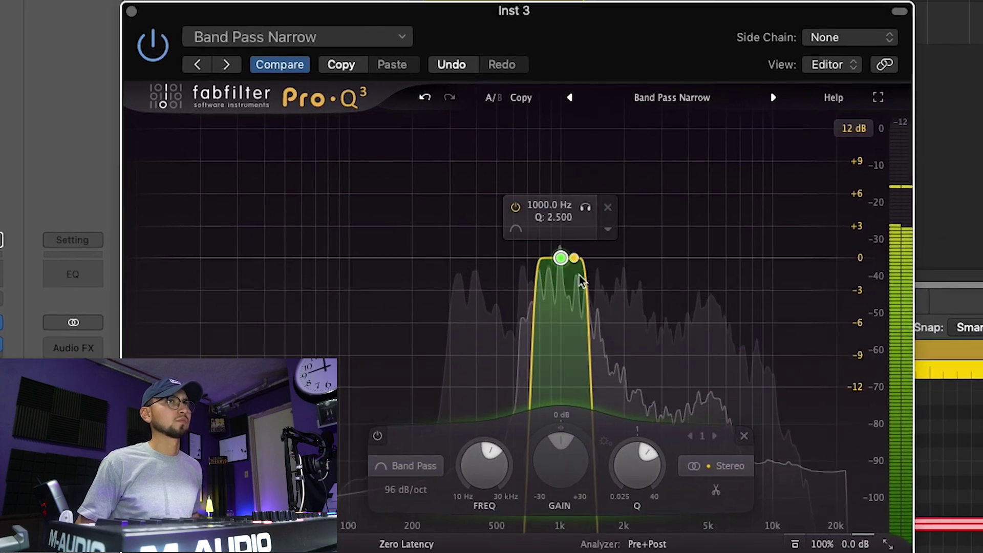
Step: Widen the Inst 3 band-pass filter to a Q of about 1.15 and shift its centre up to around 2 to 2.5 kHz
{"action": "scroll", "coordinate": [582, 280], "scroll_direction": "down", "scroll_amount": 8}
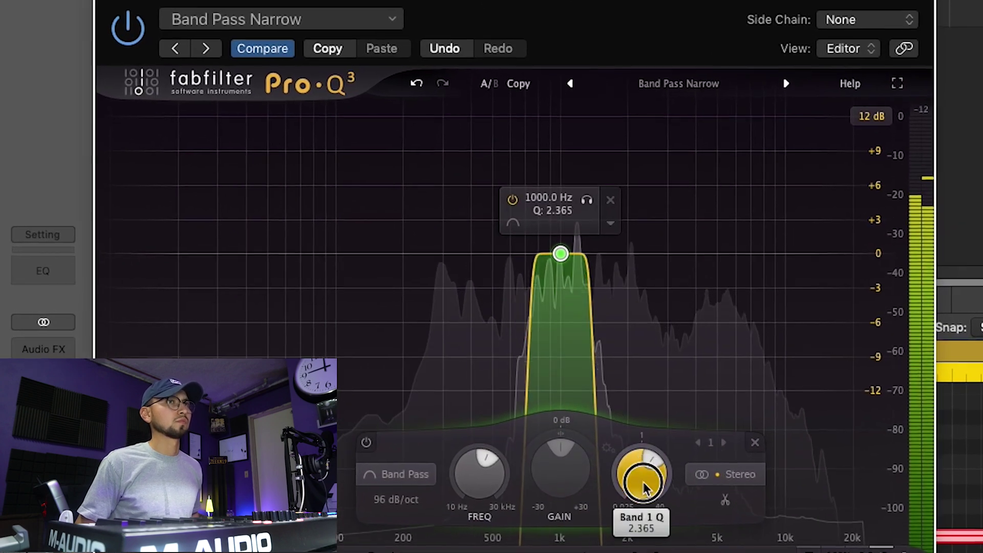
{"action": "left_click_drag", "start_coordinate": [562, 258], "coordinate": [664, 236]}
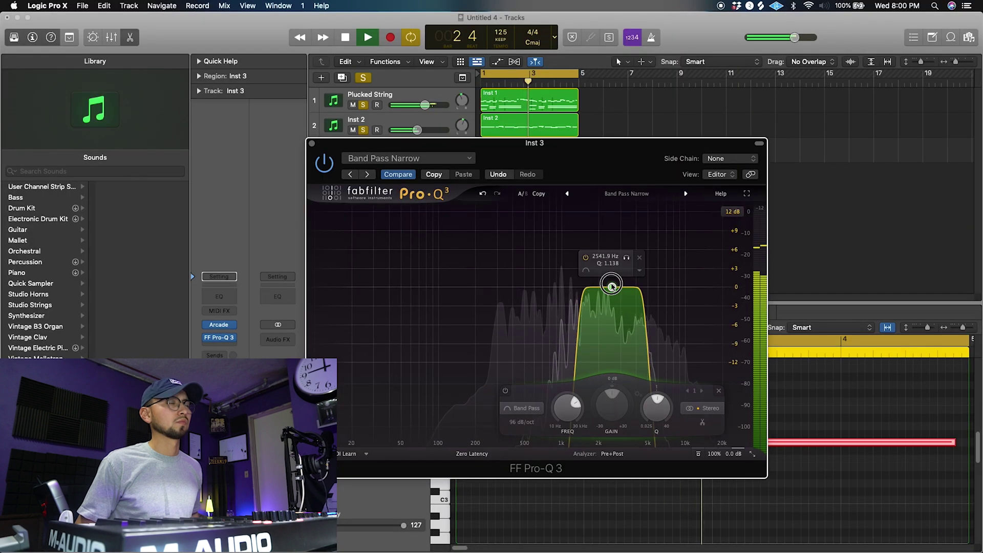
{"action": "scroll", "coordinate": [612, 286], "scroll_direction": "down", "scroll_amount": 3}
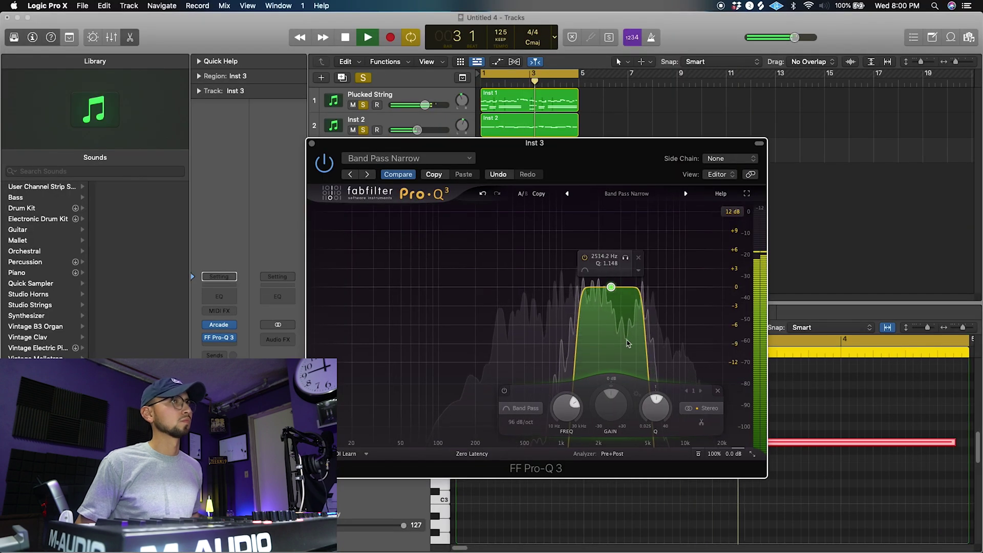
{"action": "left_click_drag", "start_coordinate": [624, 287], "coordinate": [596, 290]}
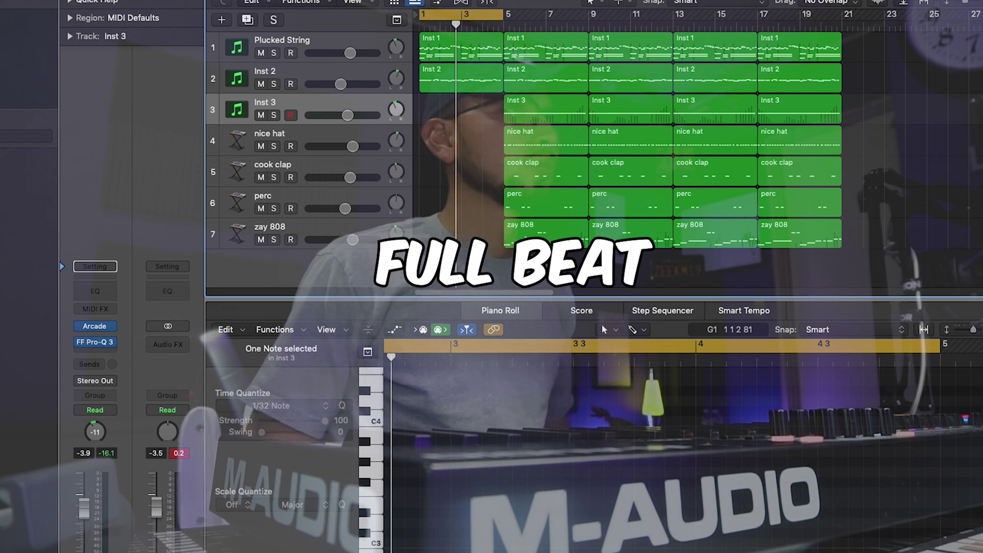
Step: Extend the cycle range to about bar 22 and add a new software instrument track below zay 808
{"action": "left_click_drag", "start_coordinate": [502, 15], "coordinate": [862, 14]}
{"action": "double_click", "coordinate": [353, 264]}
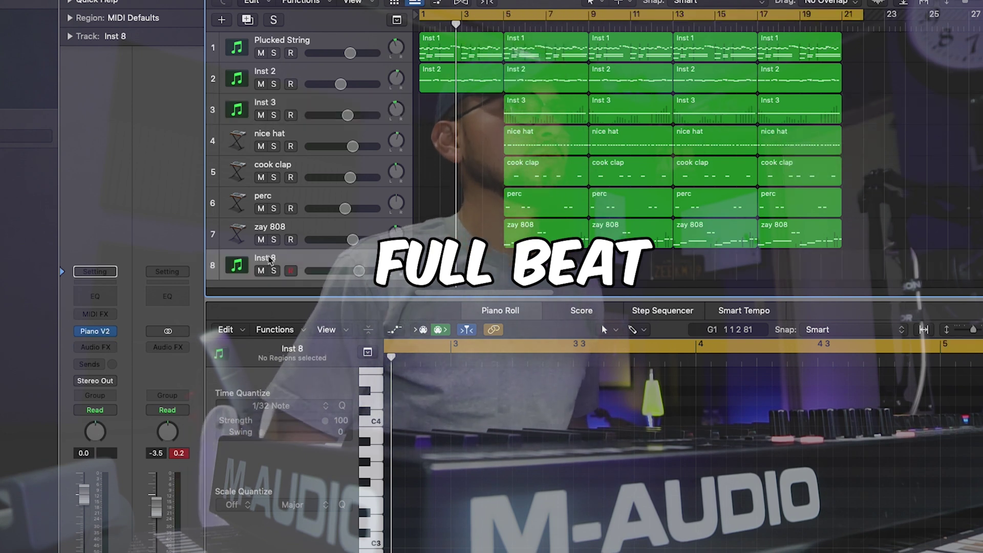
Step: Replace Piano V2 on the Inst 8 track with The Sub and set its drive to about 13%
{"action": "left_click", "coordinate": [95, 267]}
{"action": "left_click", "coordinate": [95, 331]}
{"action": "mouse_move", "coordinate": [154, 551]}
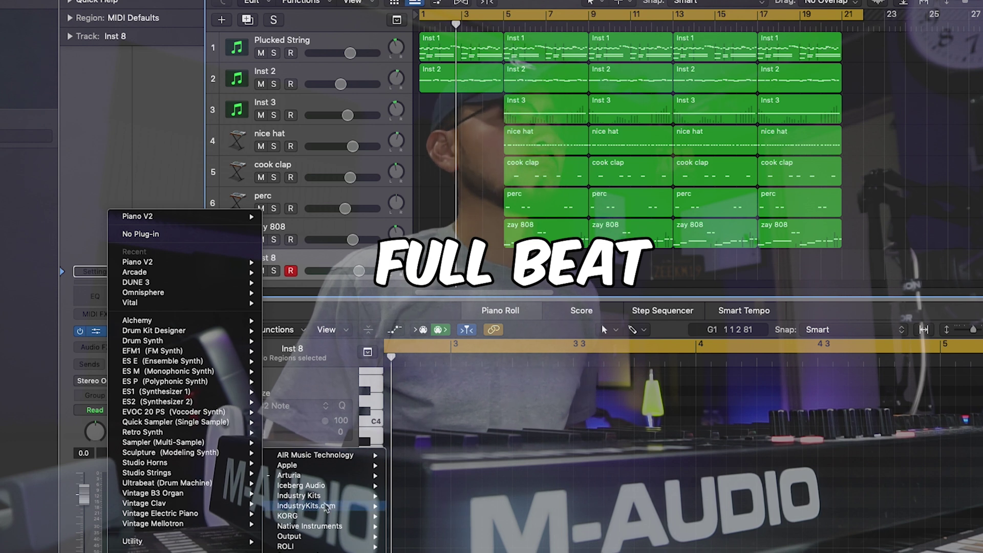
{"action": "mouse_move", "coordinate": [328, 465]}
{"action": "left_click", "coordinate": [467, 486]}
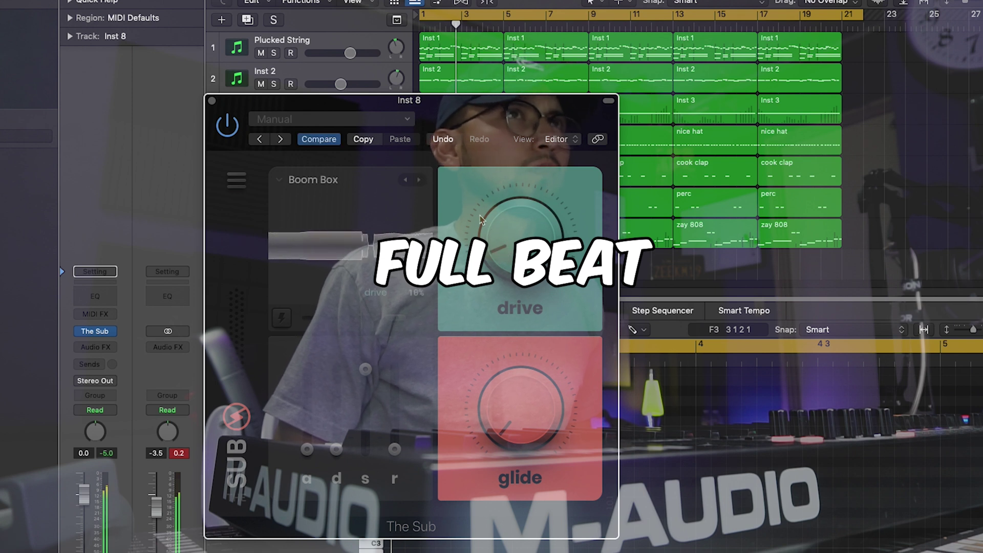
{"action": "left_click_drag", "start_coordinate": [480, 220], "coordinate": [480, 215]}
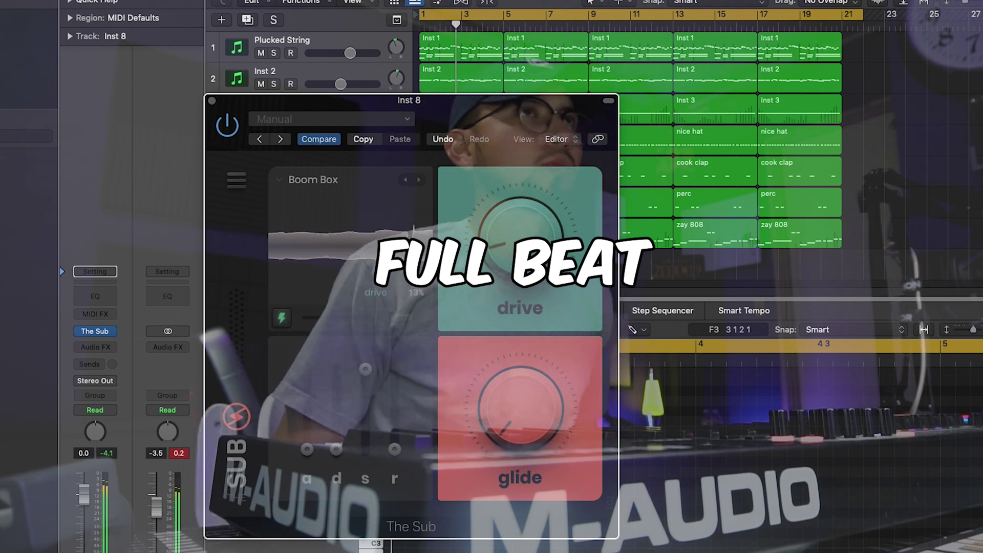